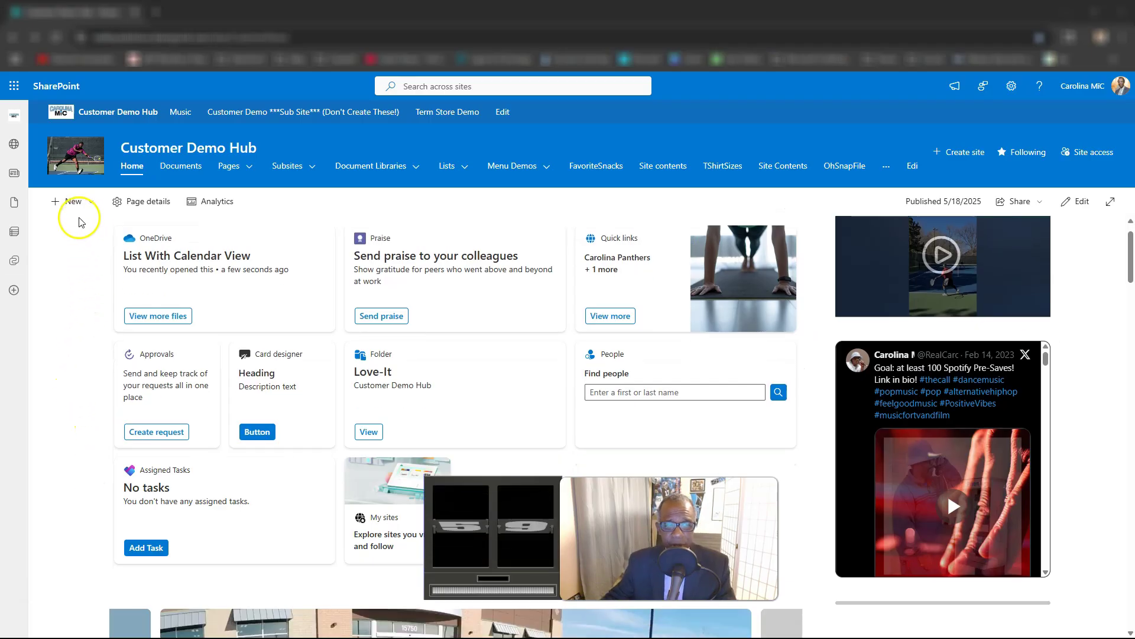
- Start a new calendar list from the site's New > List choices
{"action": "left_click", "coordinate": [74, 204]}
{"action": "left_click", "coordinate": [63, 224]}
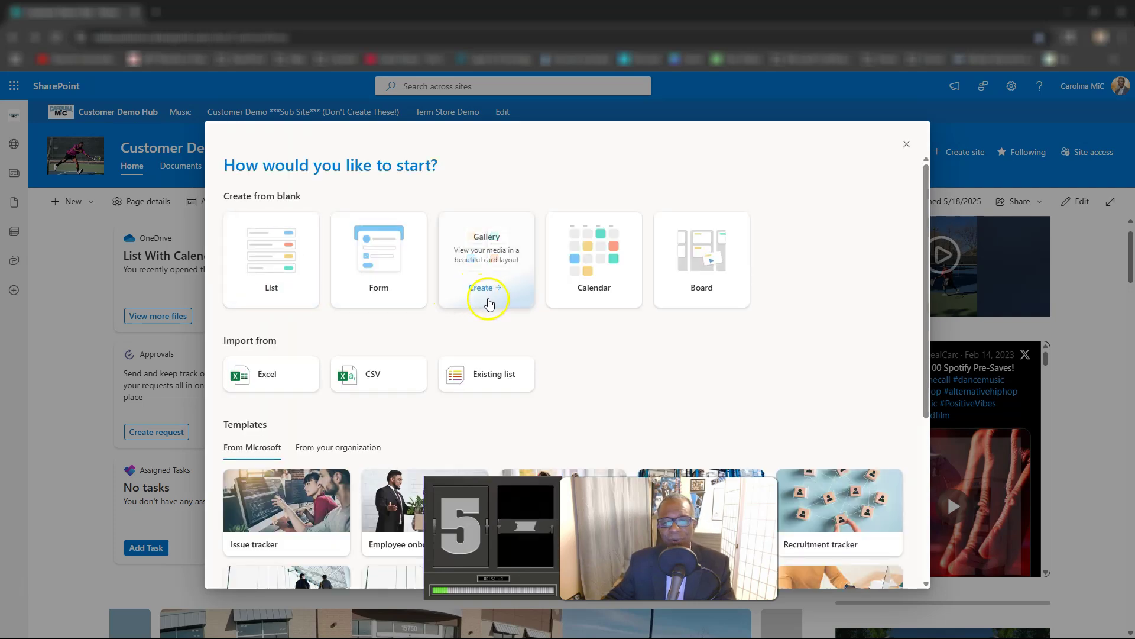
{"action": "left_click", "coordinate": [596, 288]}
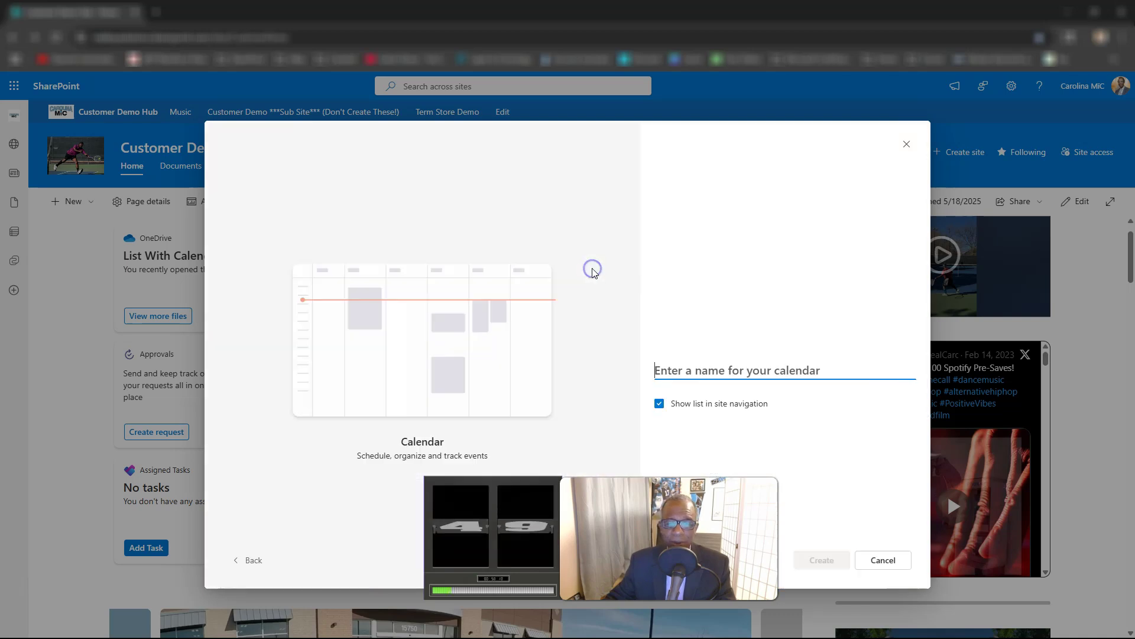
- Name the calendar 'List Calendar' and create it
{"action": "left_click", "coordinate": [683, 363]}
{"action": "type", "text": "j"}
{"action": "key", "text": "BackSpace"}
{"action": "type", "text": "List"}
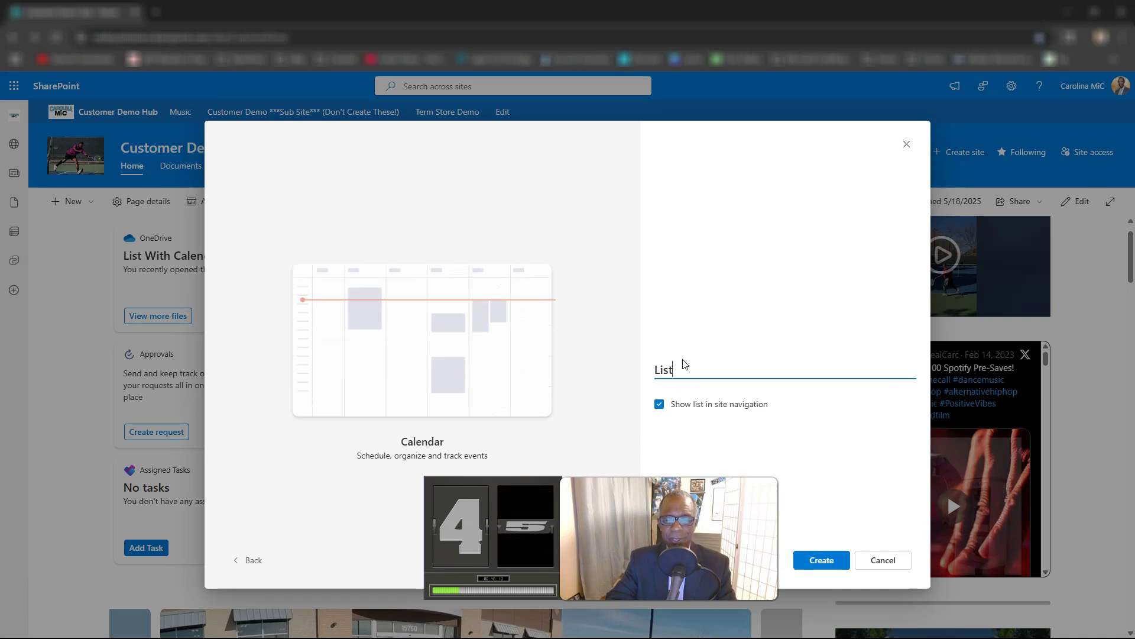
{"action": "type", "text": " Calendar"}
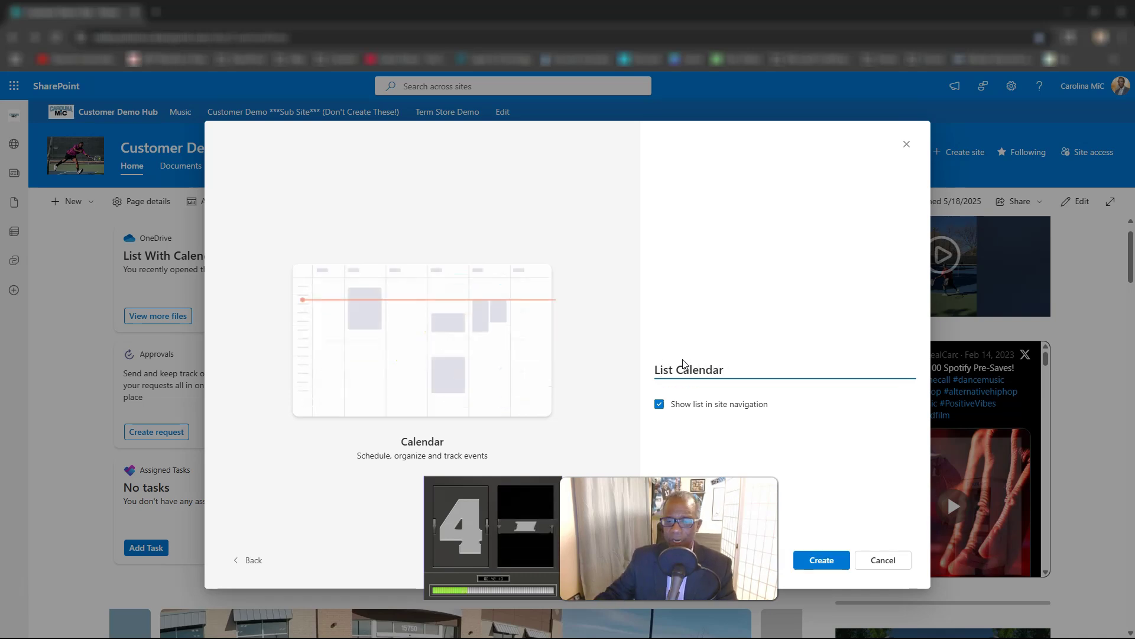
{"action": "left_click", "coordinate": [822, 559]}
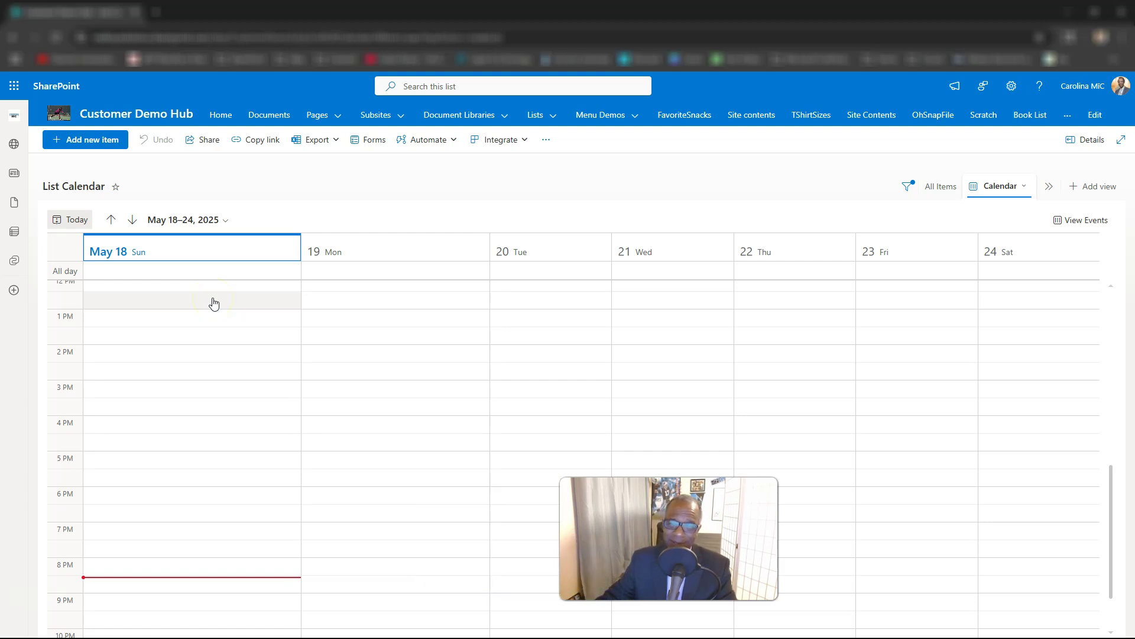
- View List Calendar's empty May 18–24, 2025 week in Calendar view
{"action": "left_click", "coordinate": [209, 272]}
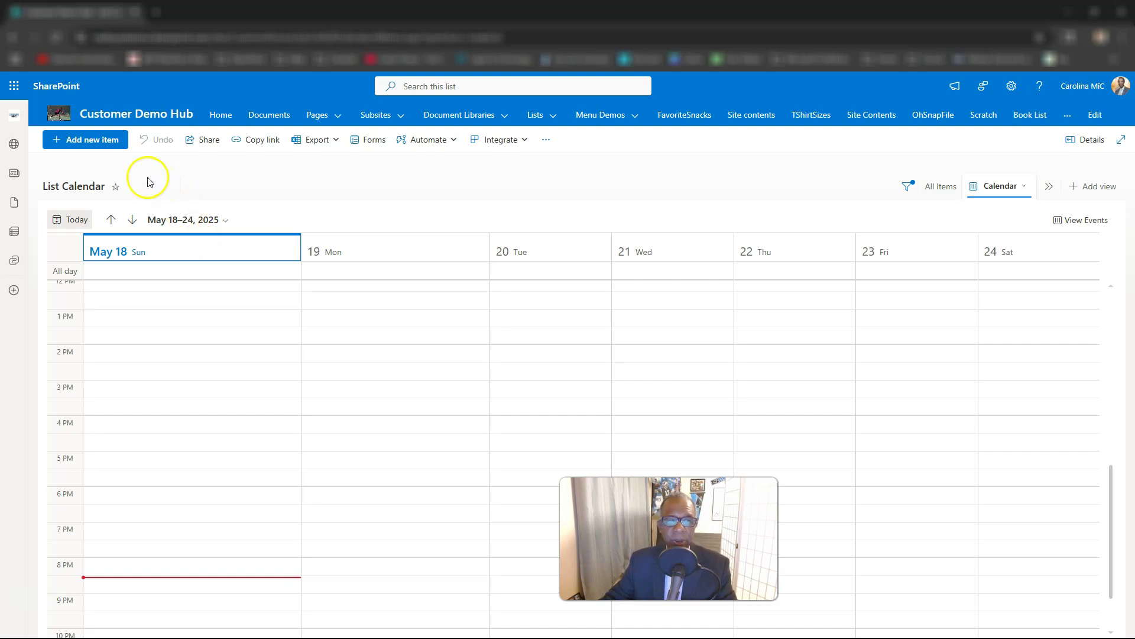
- Return to the Customer Demo Hub home page and open the new-list dialog
{"action": "left_click", "coordinate": [62, 117]}
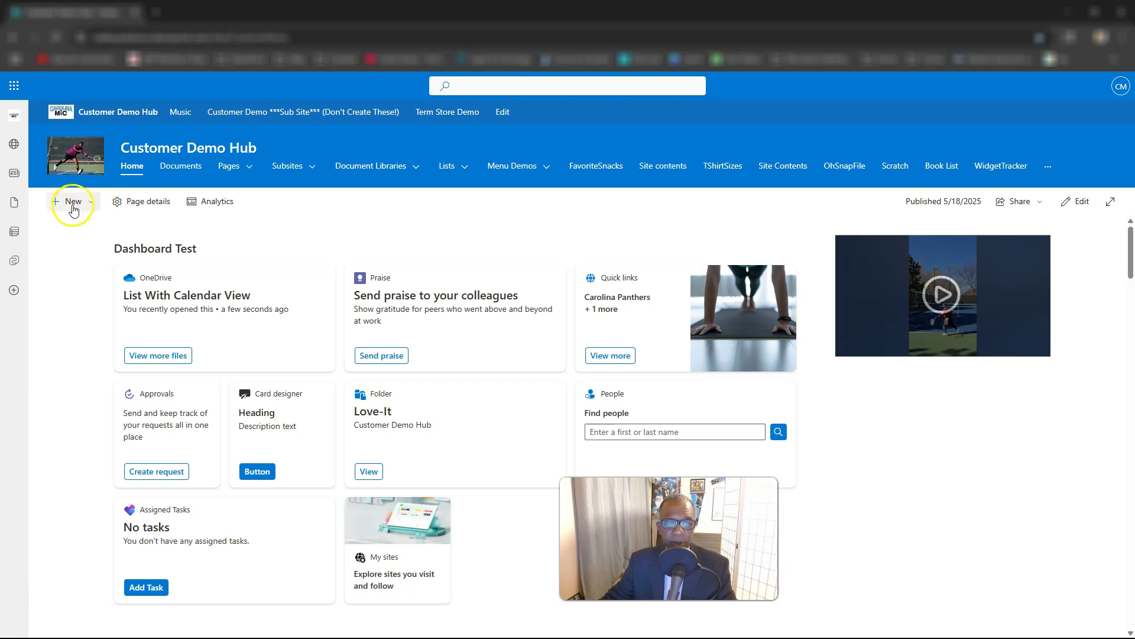
{"action": "left_click", "coordinate": [70, 202]}
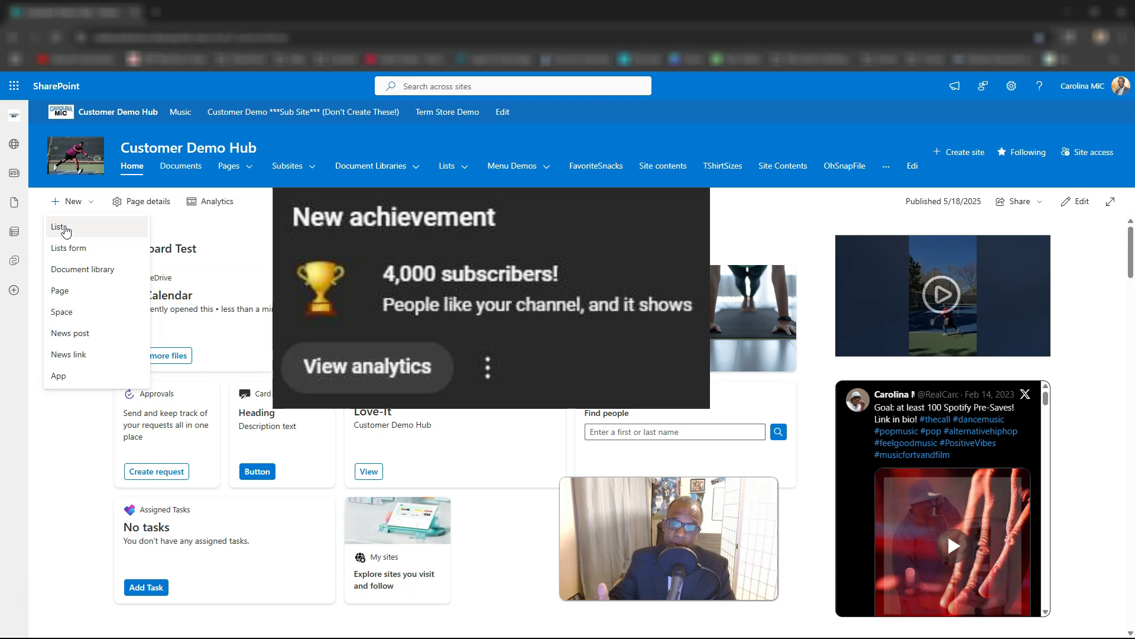
{"action": "left_click", "coordinate": [60, 231]}
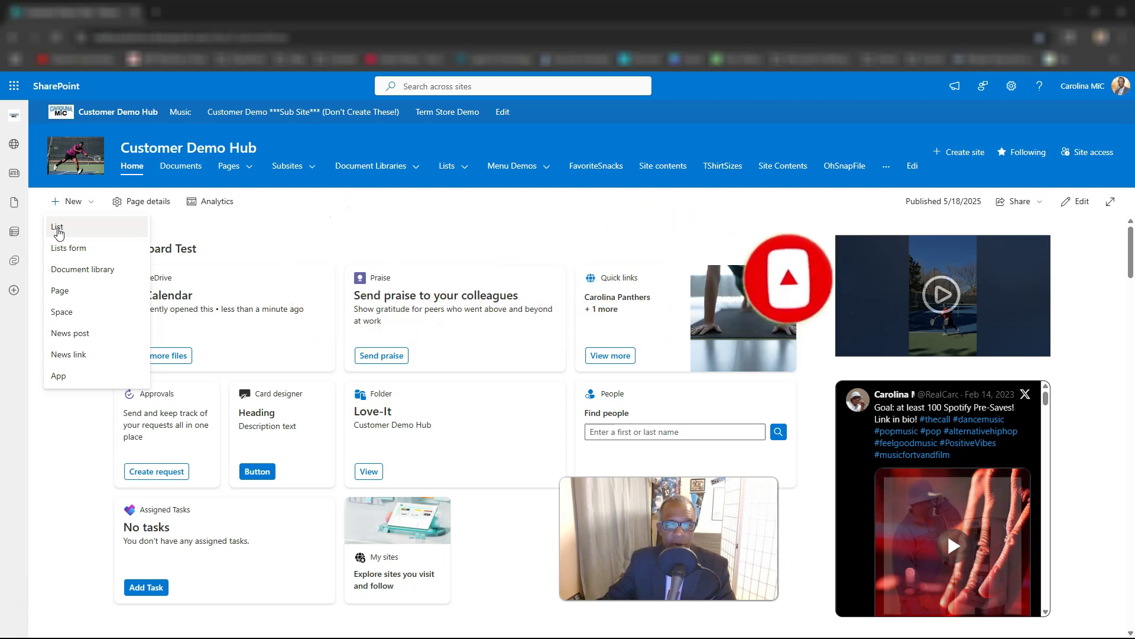
{"action": "left_click", "coordinate": [58, 230]}
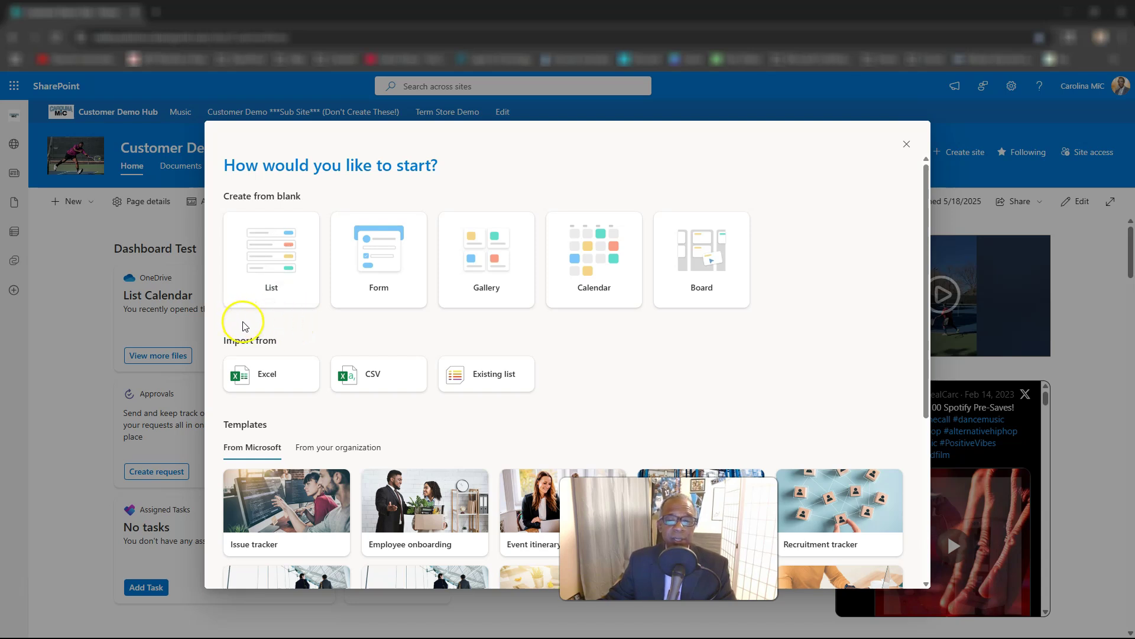
{"action": "mouse_move", "coordinate": [261, 280]}
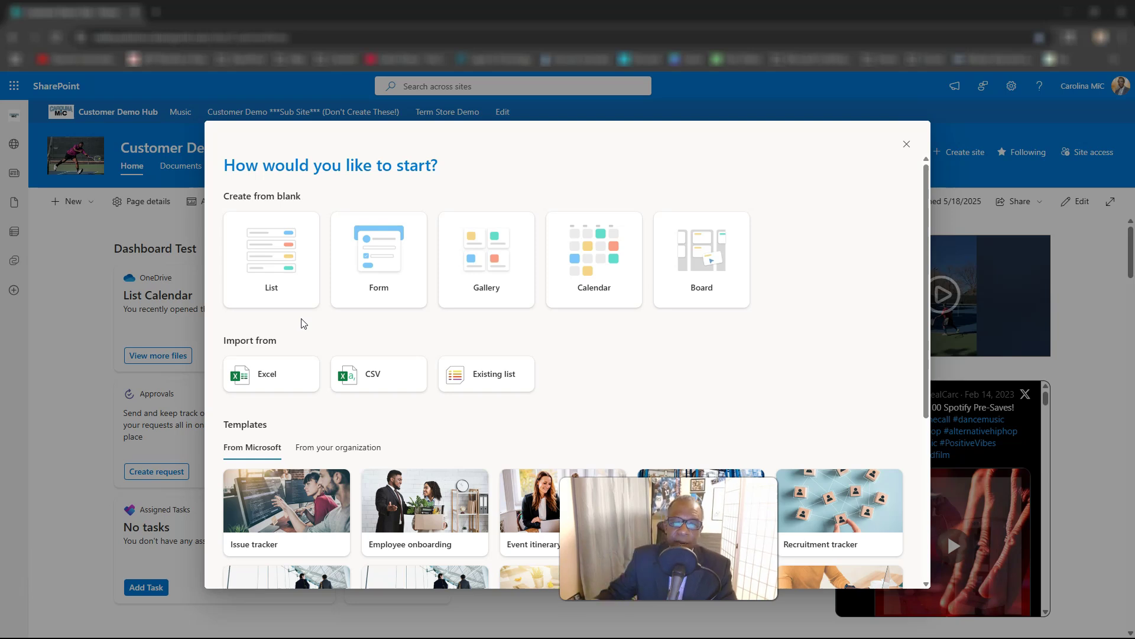
{"action": "left_click", "coordinate": [284, 288]}
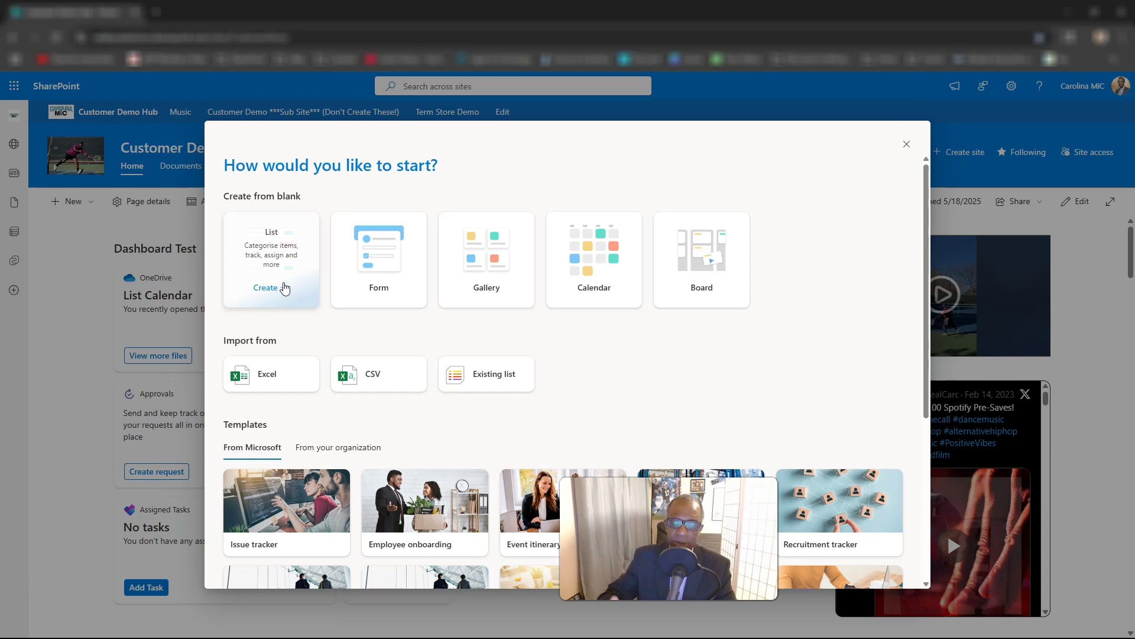
{"action": "left_click", "coordinate": [290, 287]}
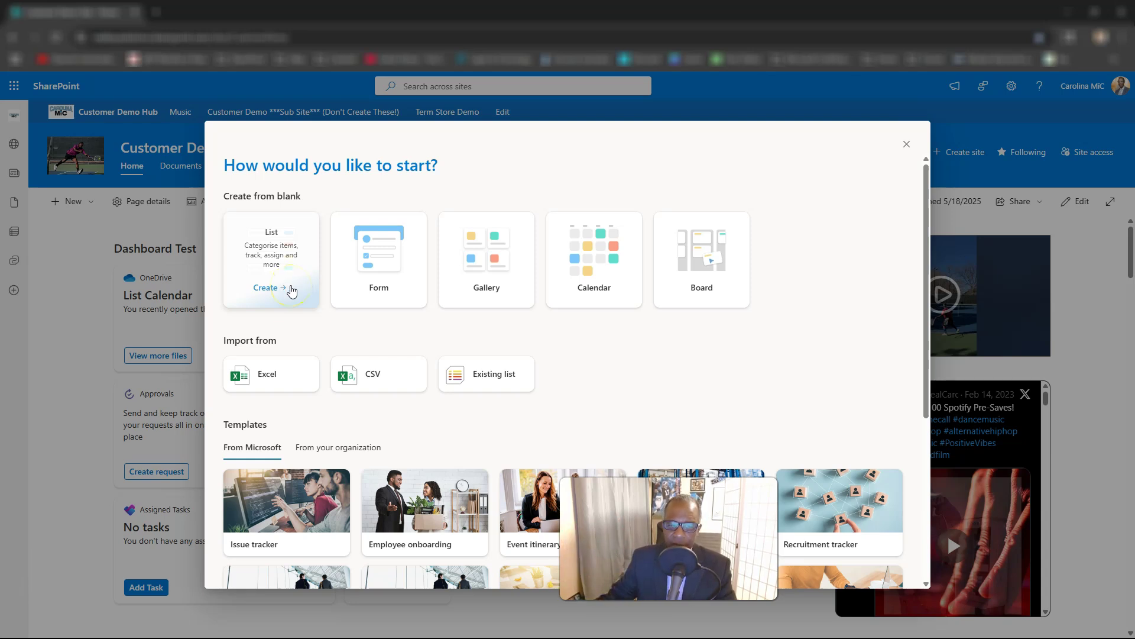
{"action": "left_click", "coordinate": [384, 300]}
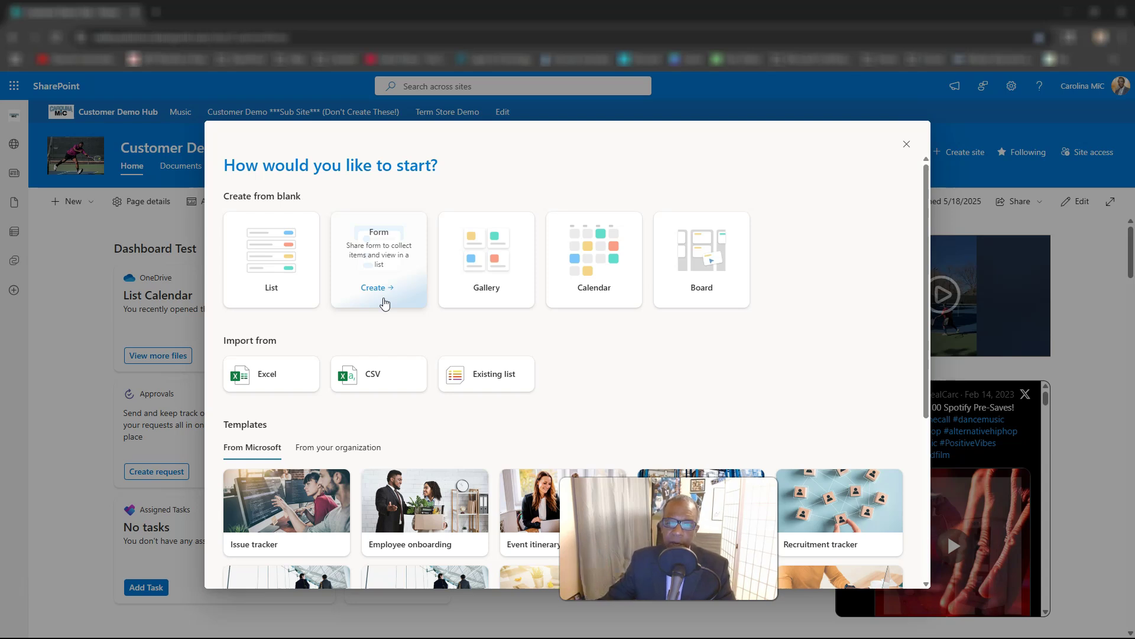
{"action": "left_click", "coordinate": [486, 289]}
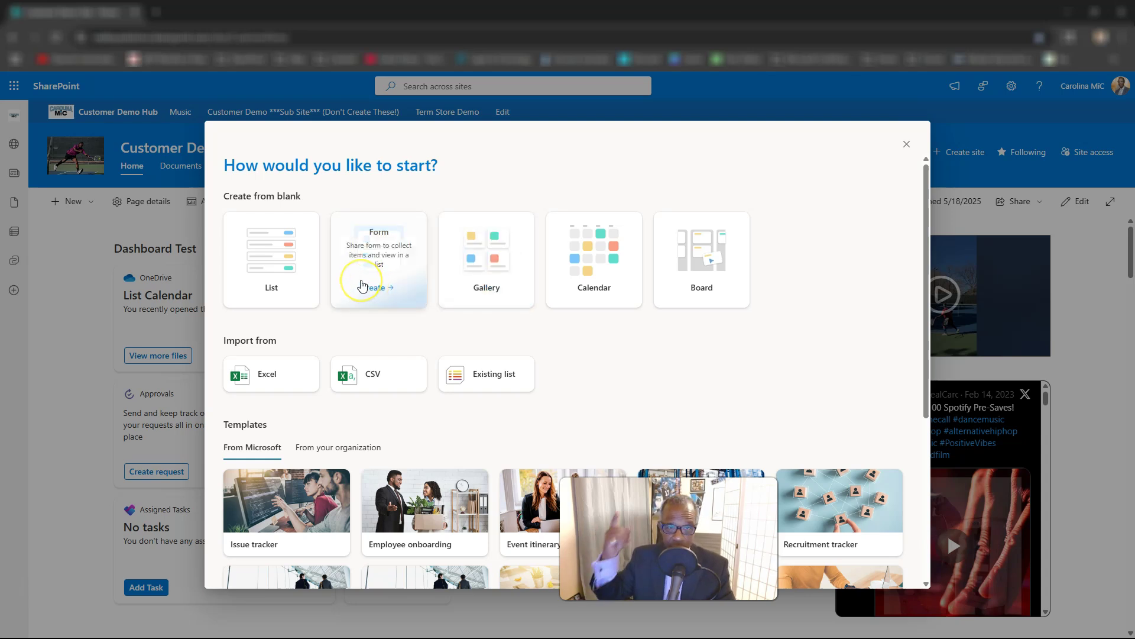
{"action": "left_click", "coordinate": [486, 294]}
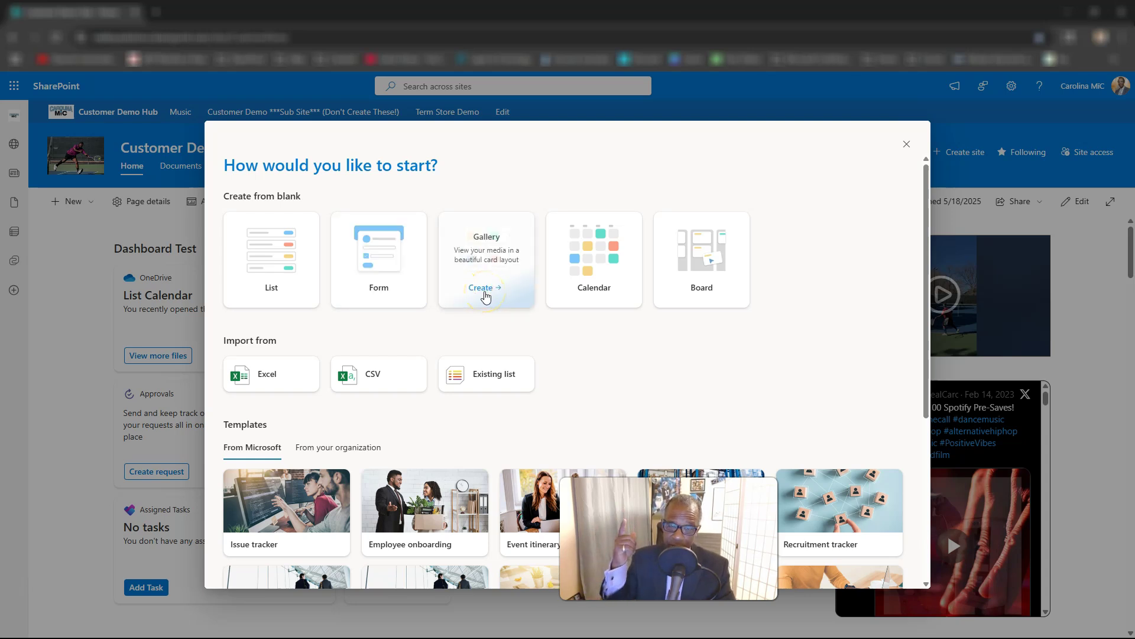
- Preview the Calendar option, close the new-list dialog, and go to Site contents
{"action": "left_click", "coordinate": [593, 302]}
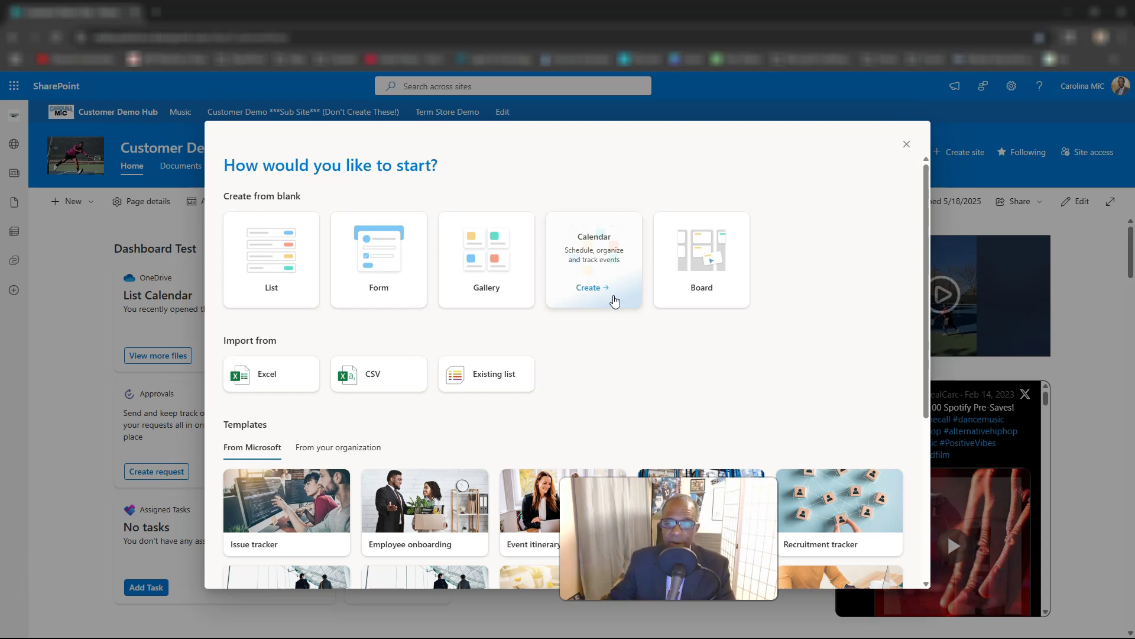
{"action": "left_click", "coordinate": [552, 203]}
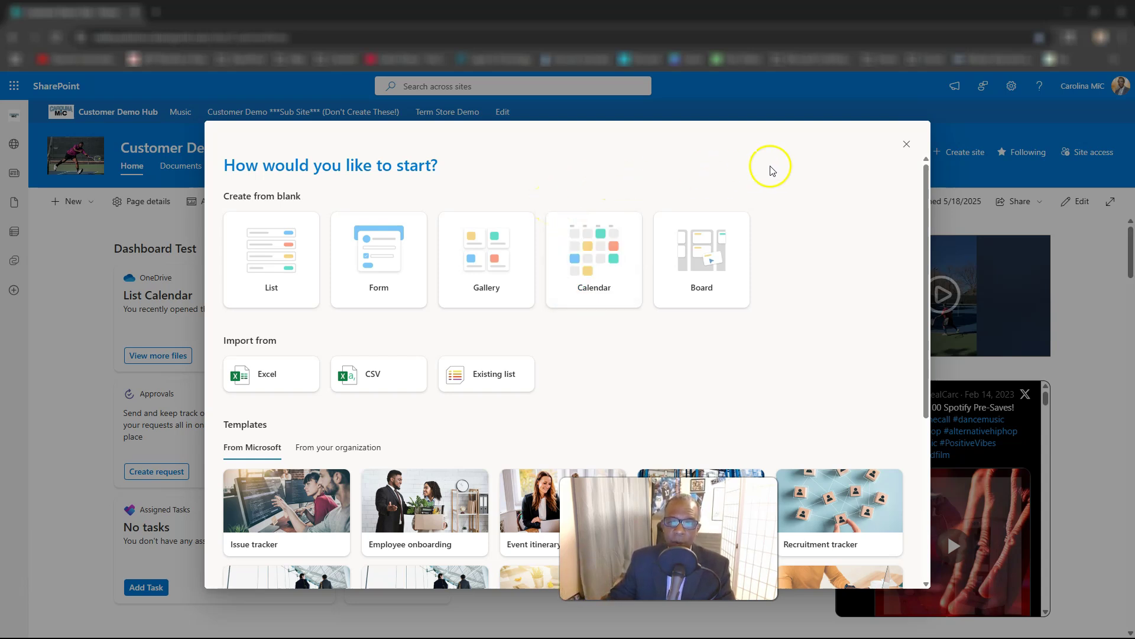
{"action": "left_click", "coordinate": [905, 146]}
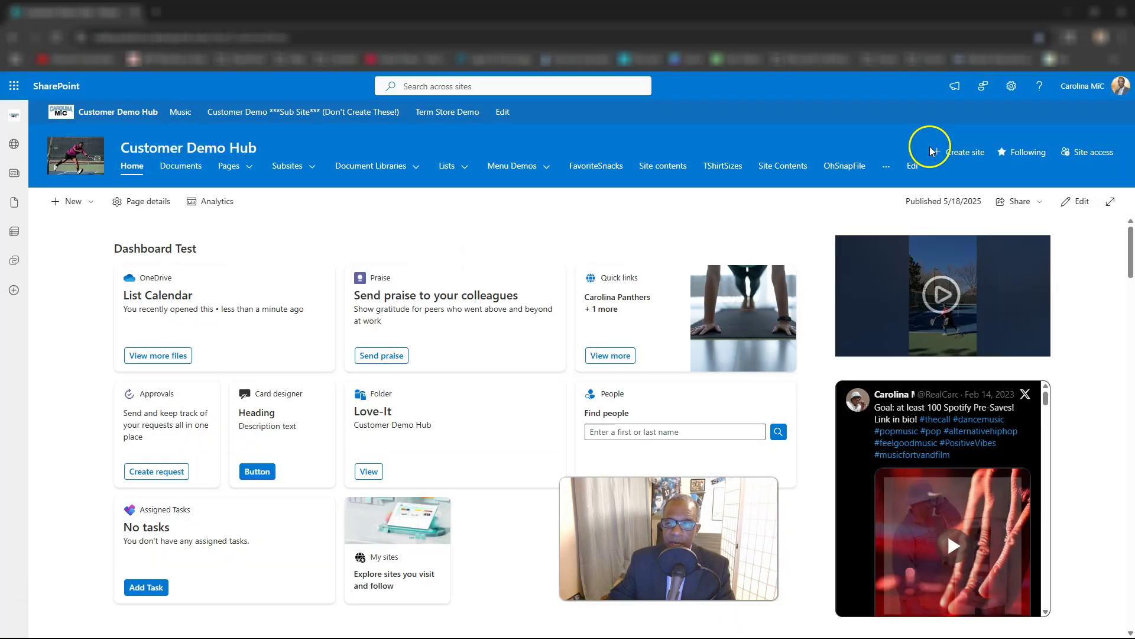
{"action": "left_click", "coordinate": [1010, 95]}
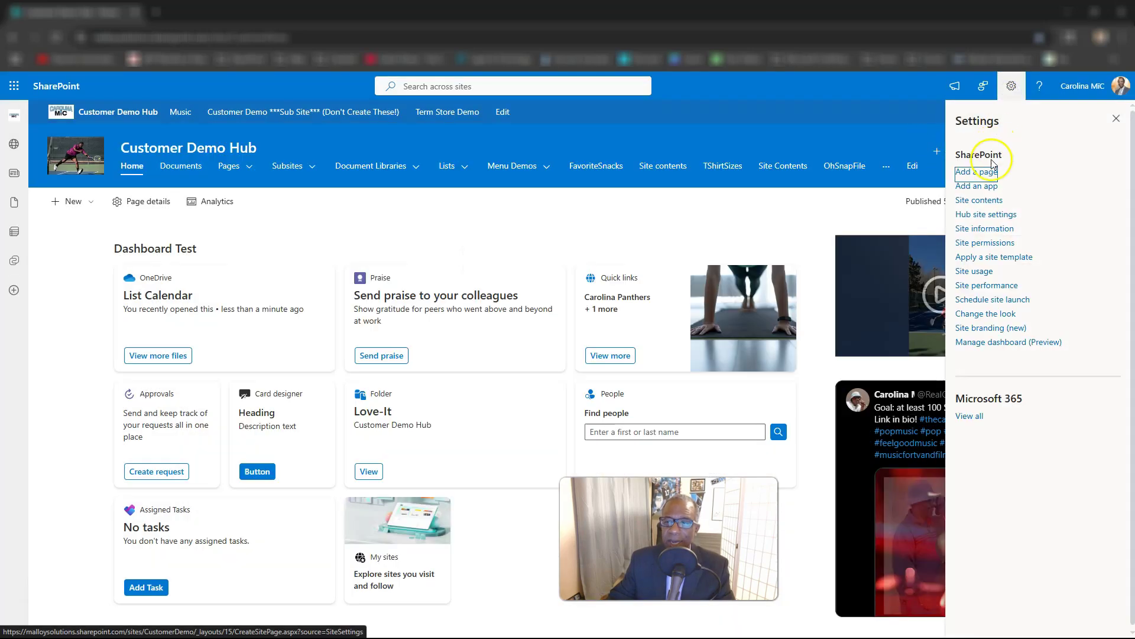
{"action": "left_click", "coordinate": [980, 201]}
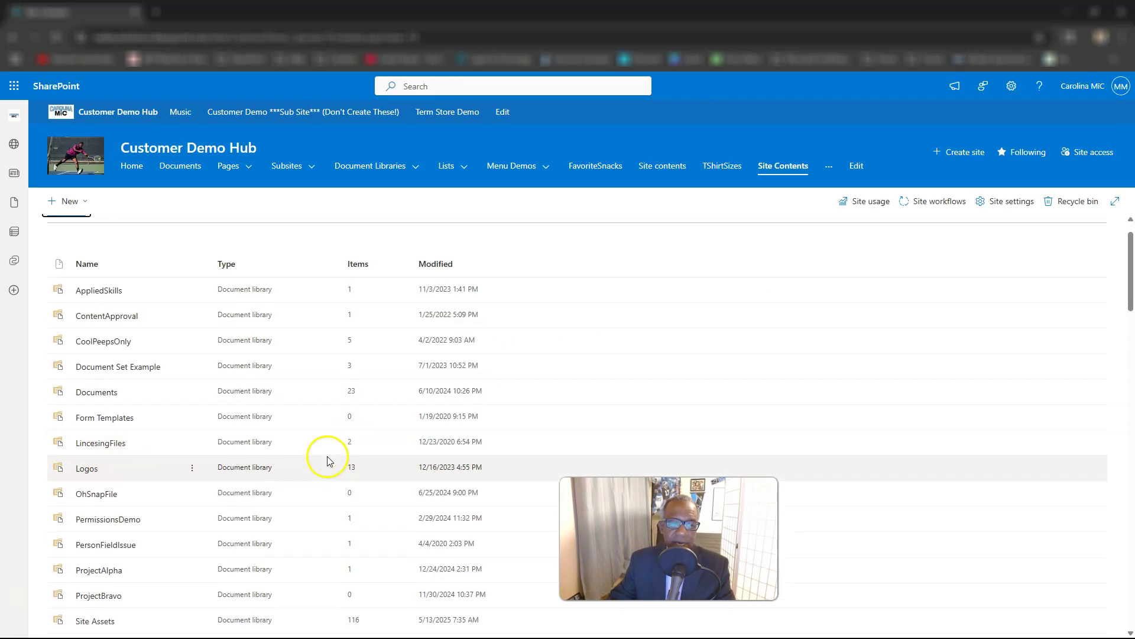
{"action": "scroll", "coordinate": [241, 450], "scroll_direction": "down", "scroll_amount": 6}
{"action": "scroll", "coordinate": [241, 450], "scroll_direction": "up", "scroll_amount": 3}
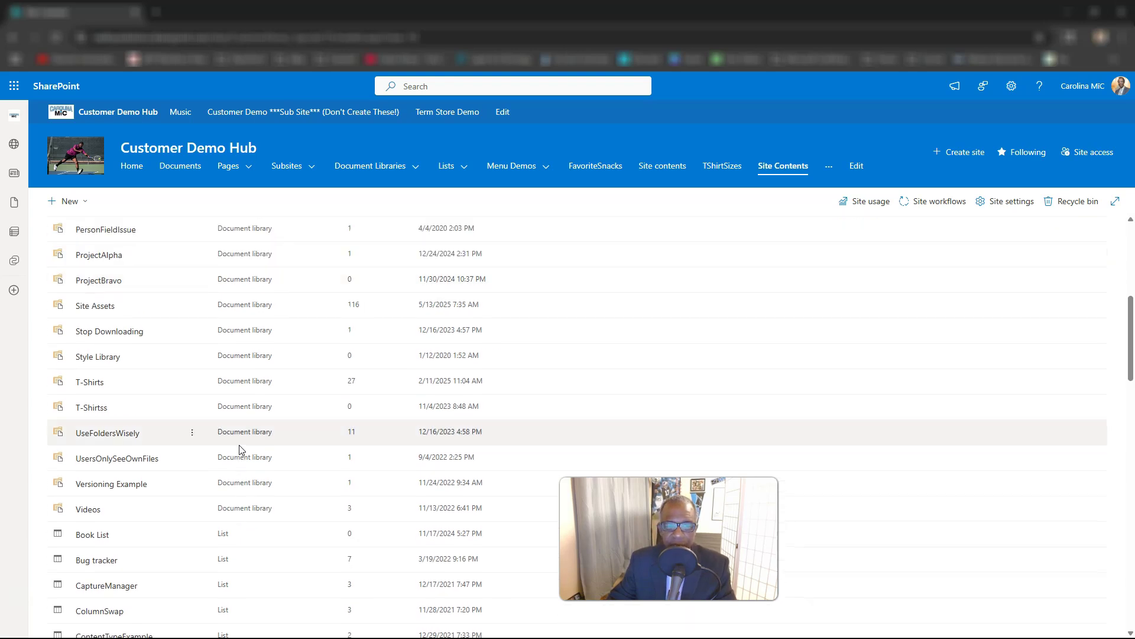
{"action": "scroll", "coordinate": [241, 449], "scroll_direction": "down", "scroll_amount": 3}
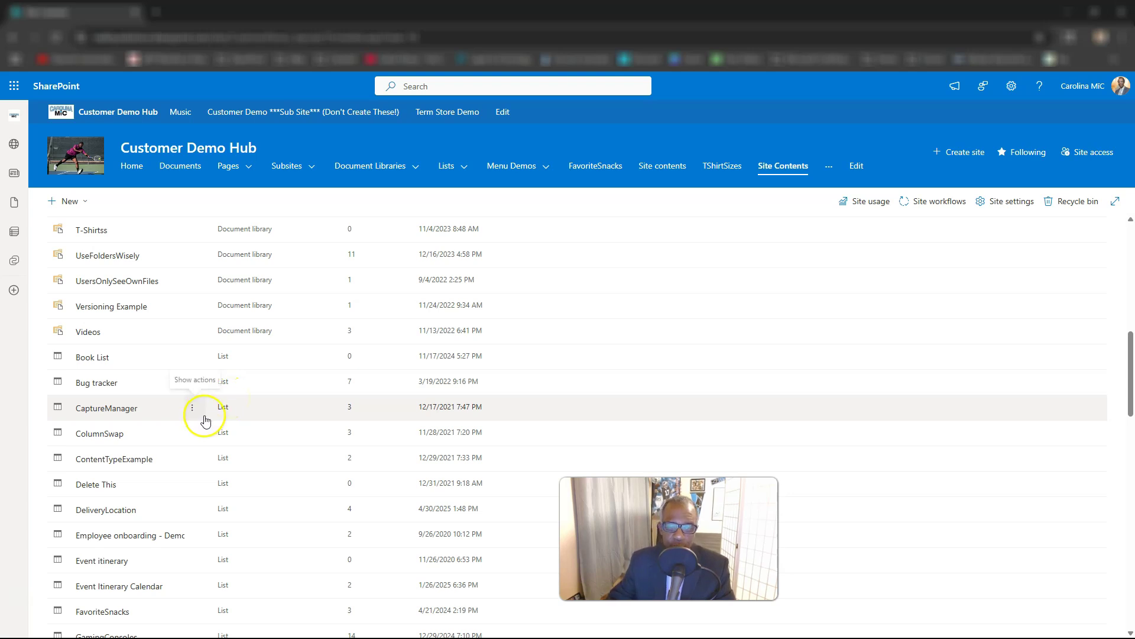
{"action": "scroll", "coordinate": [204, 421], "scroll_direction": "down", "scroll_amount": 2}
{"action": "scroll", "coordinate": [206, 424], "scroll_direction": "down", "scroll_amount": 20}
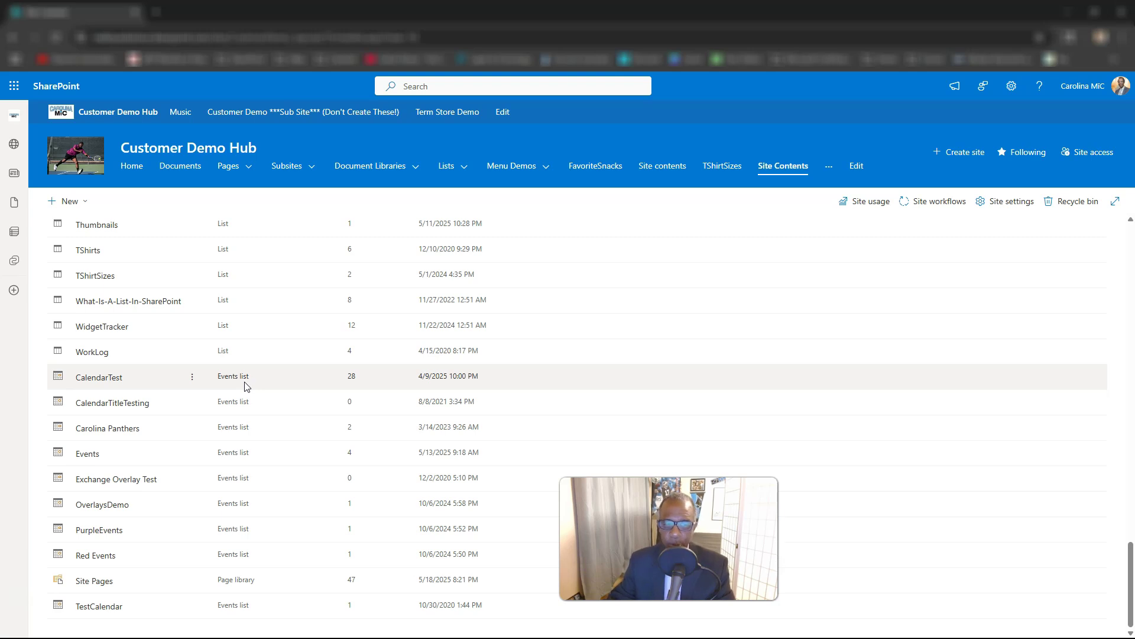
{"action": "left_click", "coordinate": [239, 377]}
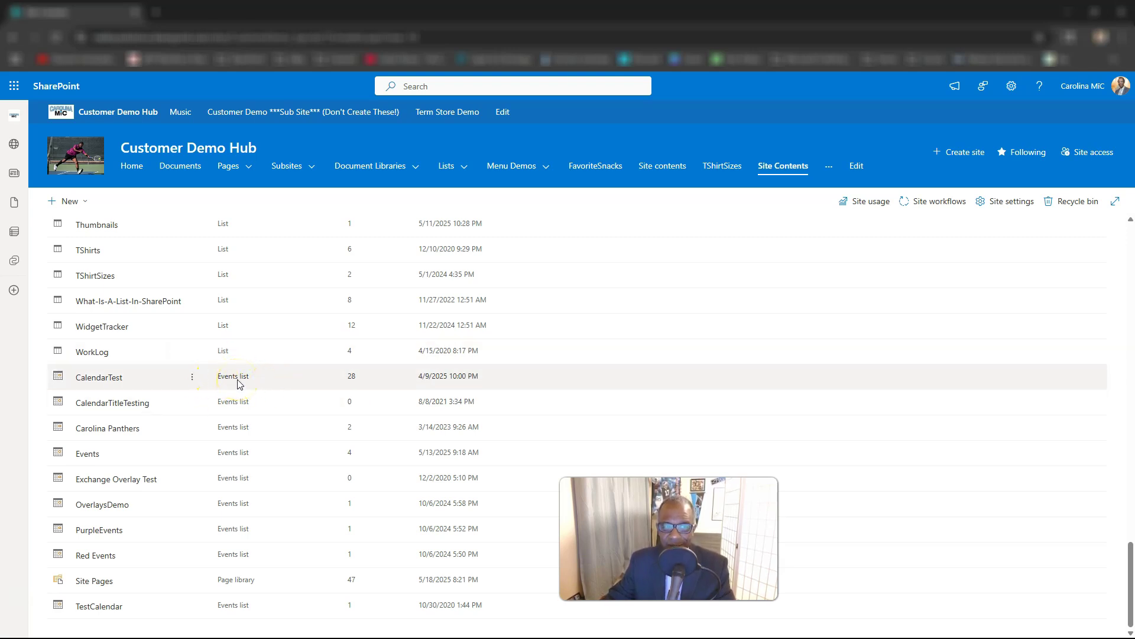
- Create a blank calendar list named 'List Calendar 2' via New > List
{"action": "left_click", "coordinate": [86, 202]}
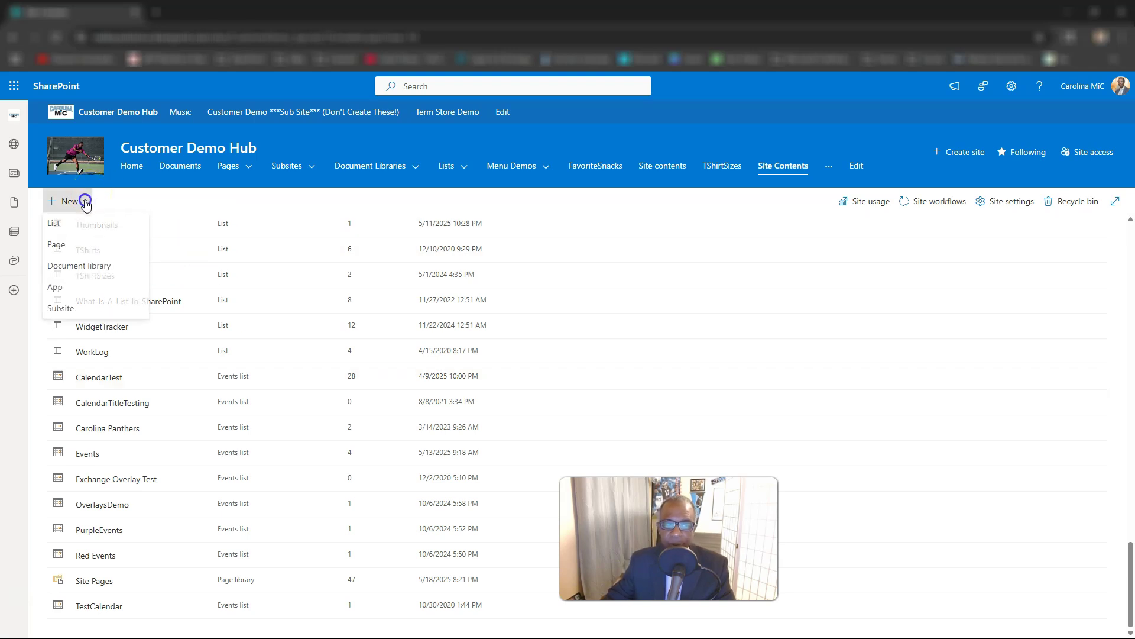
{"action": "left_click", "coordinate": [55, 223]}
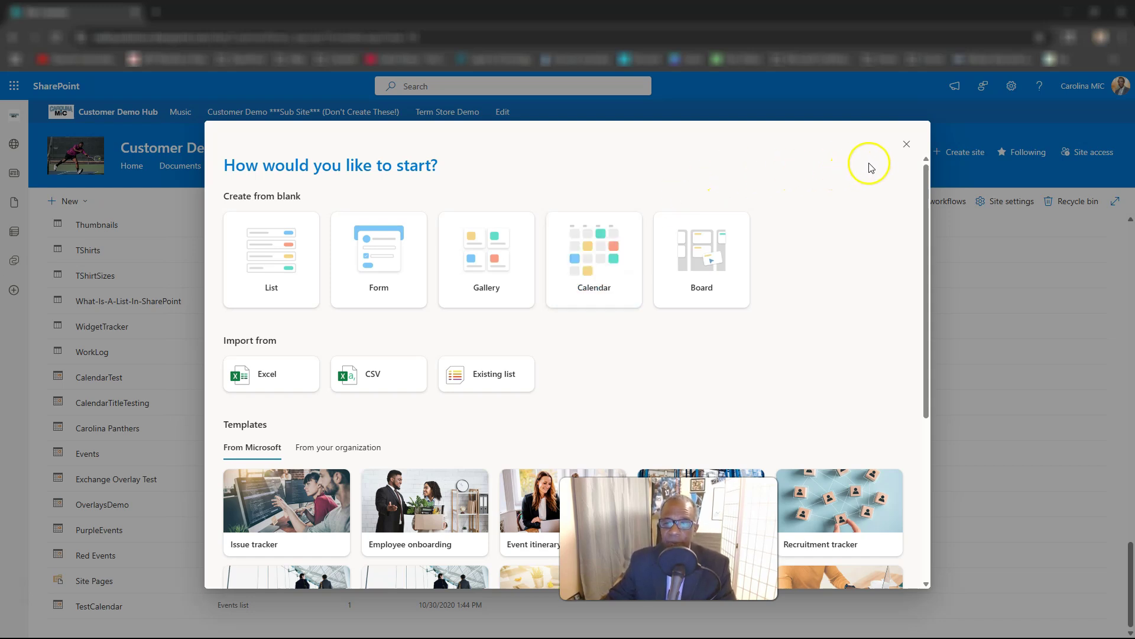
{"action": "left_click", "coordinate": [590, 274]}
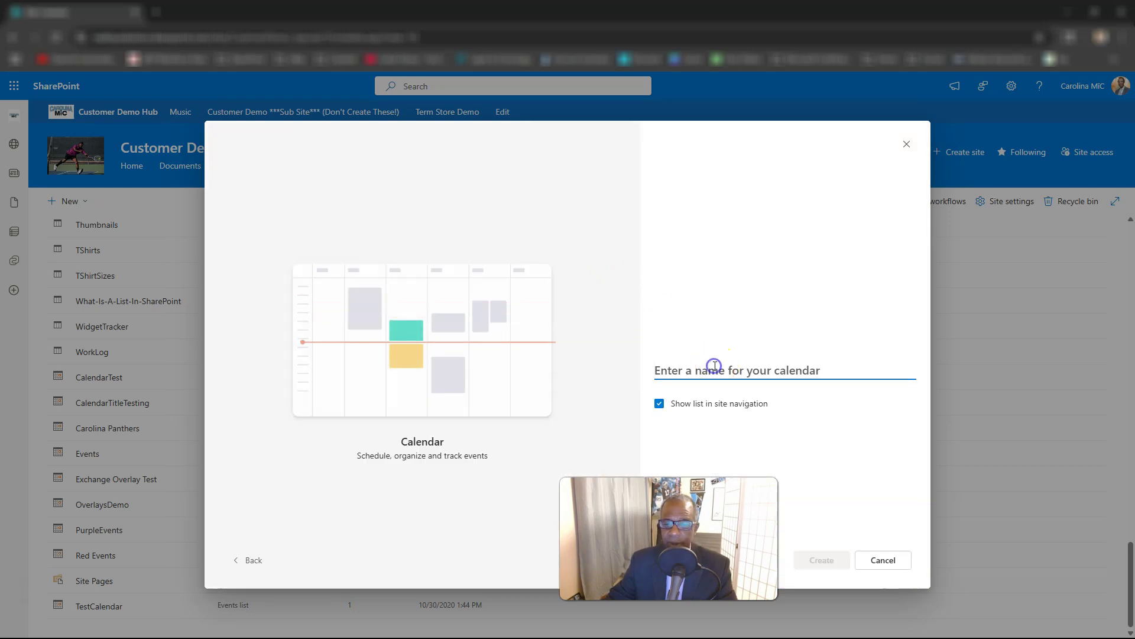
{"action": "type", "text": "List"}
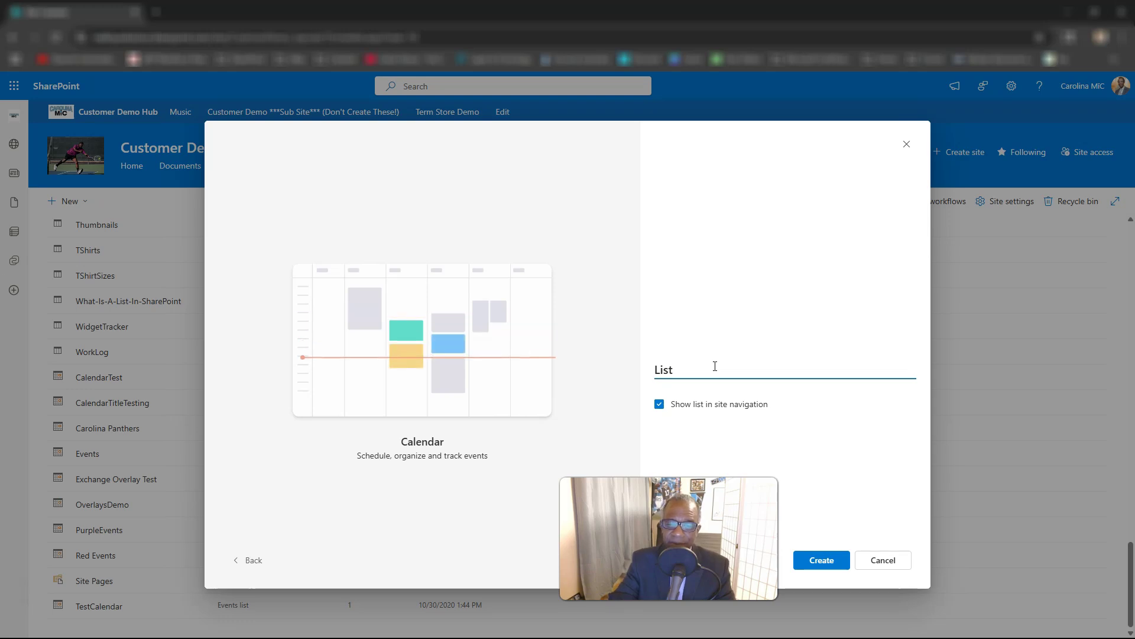
{"action": "type", "text": " Calendar 2"}
{"action": "left_click", "coordinate": [819, 561]}
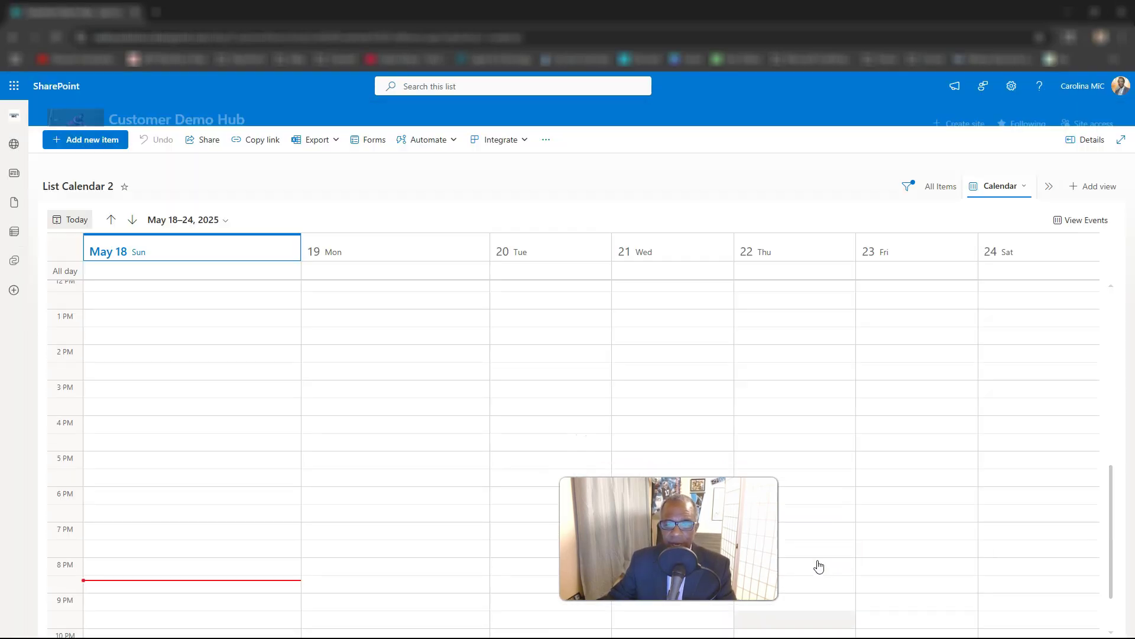
- Add and save 'Wow Event' on Sunday May 18, 11:30 AM to 12:00 PM
{"action": "scroll", "coordinate": [137, 303], "scroll_direction": "up", "scroll_amount": 1}
{"action": "left_click", "coordinate": [157, 319]}
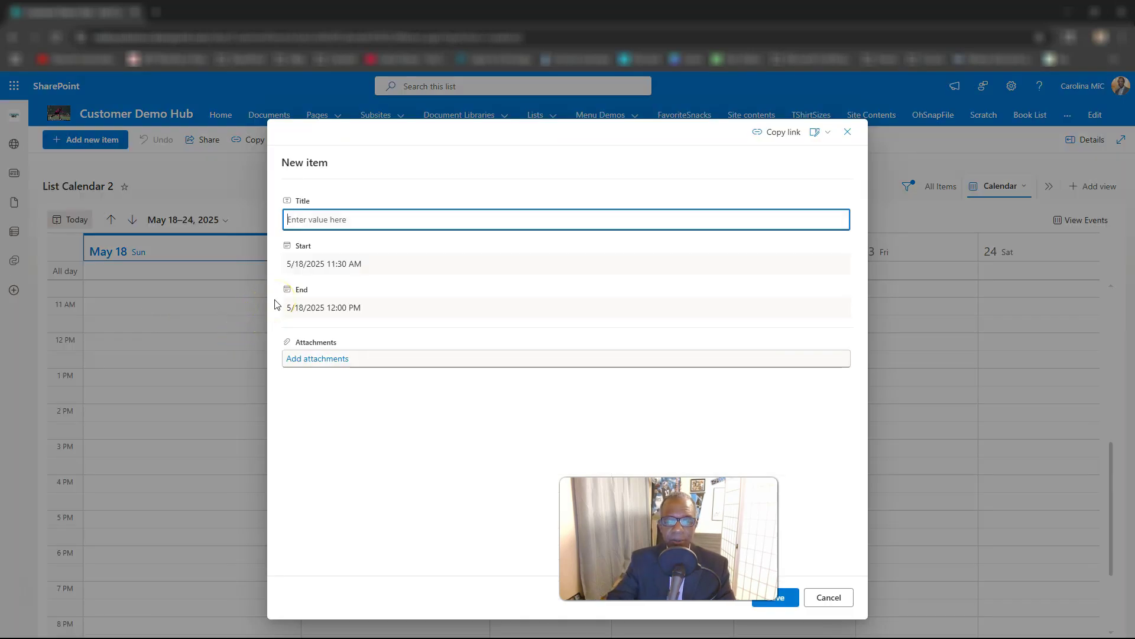
{"action": "type", "text": "Wow"}
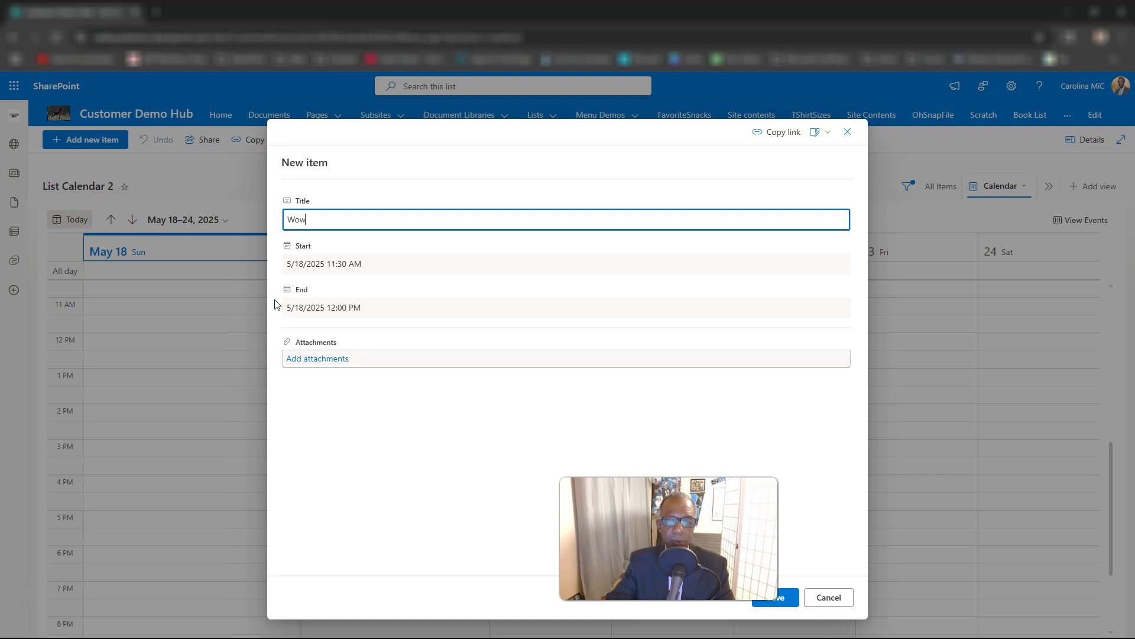
{"action": "type", "text": " Event"}
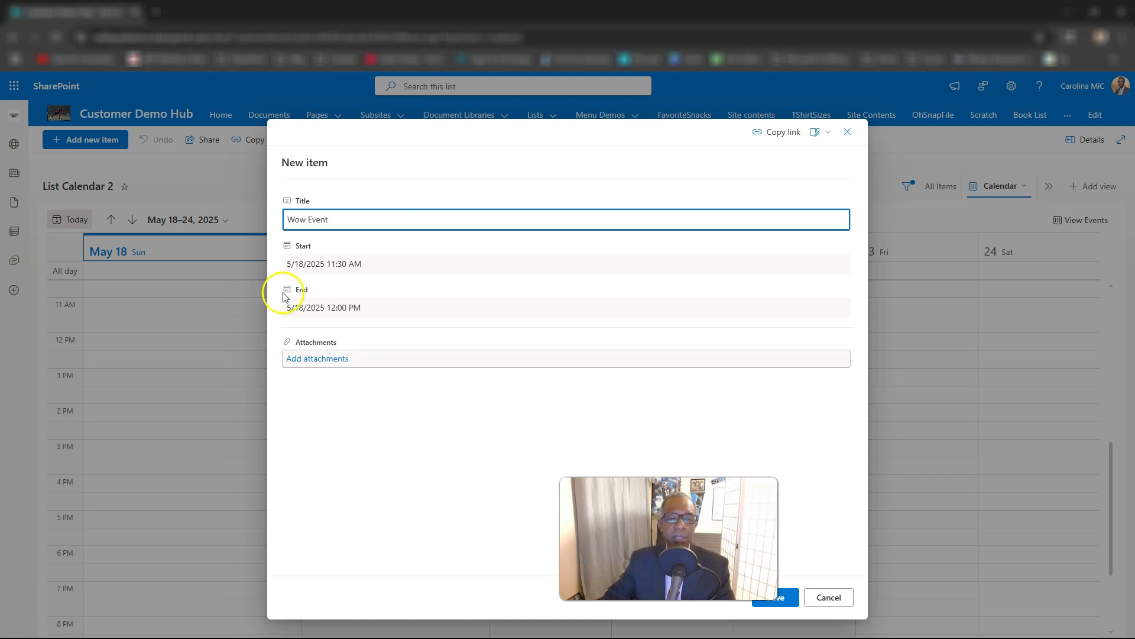
{"action": "left_click", "coordinate": [311, 268]}
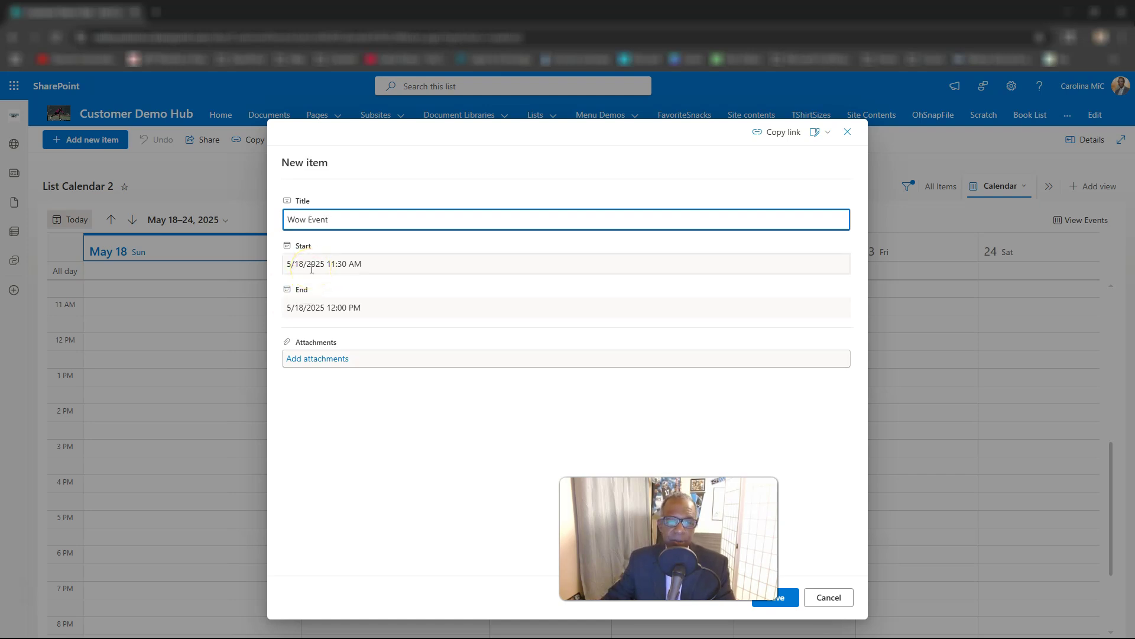
{"action": "left_click", "coordinate": [317, 300]}
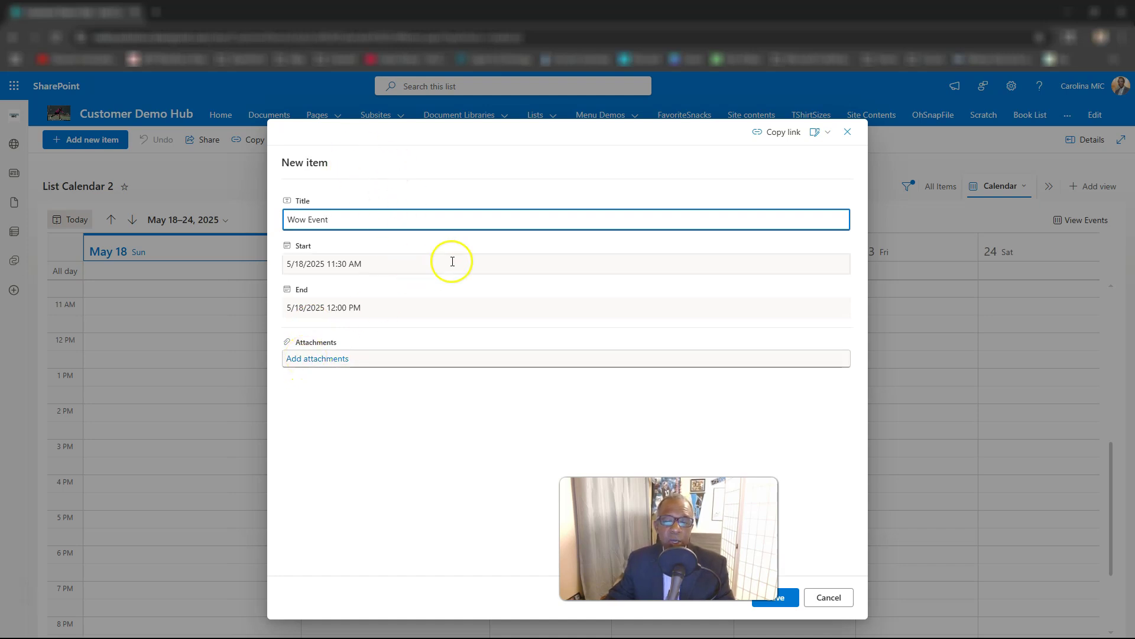
{"action": "left_click", "coordinate": [786, 600]}
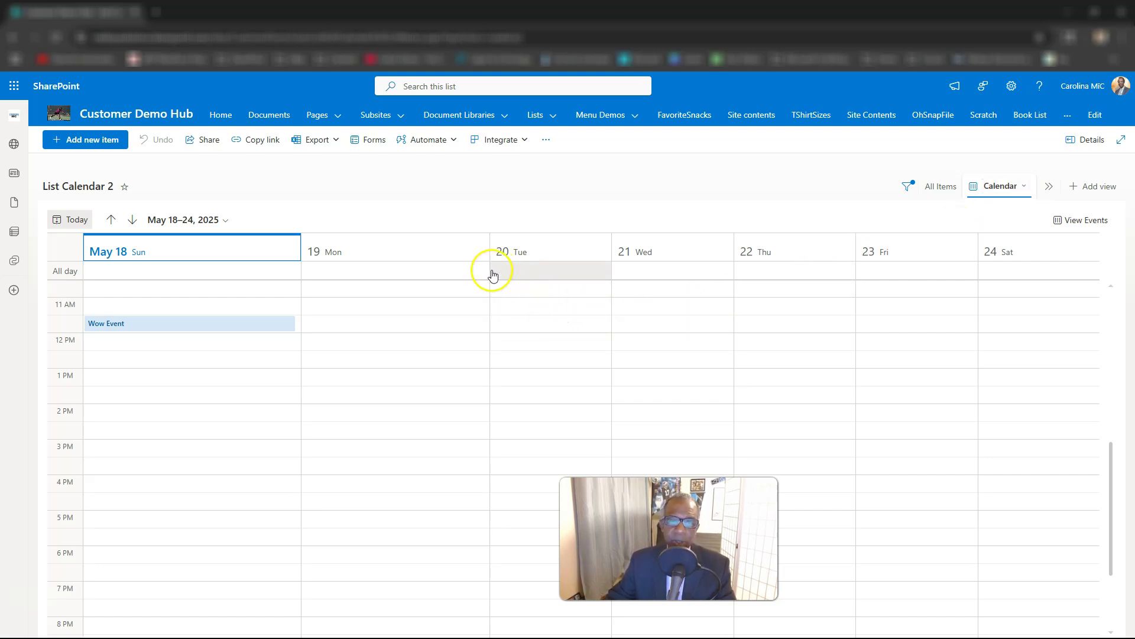
- Switch List Calendar 2 to the All Items view, cancelling an Add column attempt
{"action": "left_click", "coordinate": [1050, 186]}
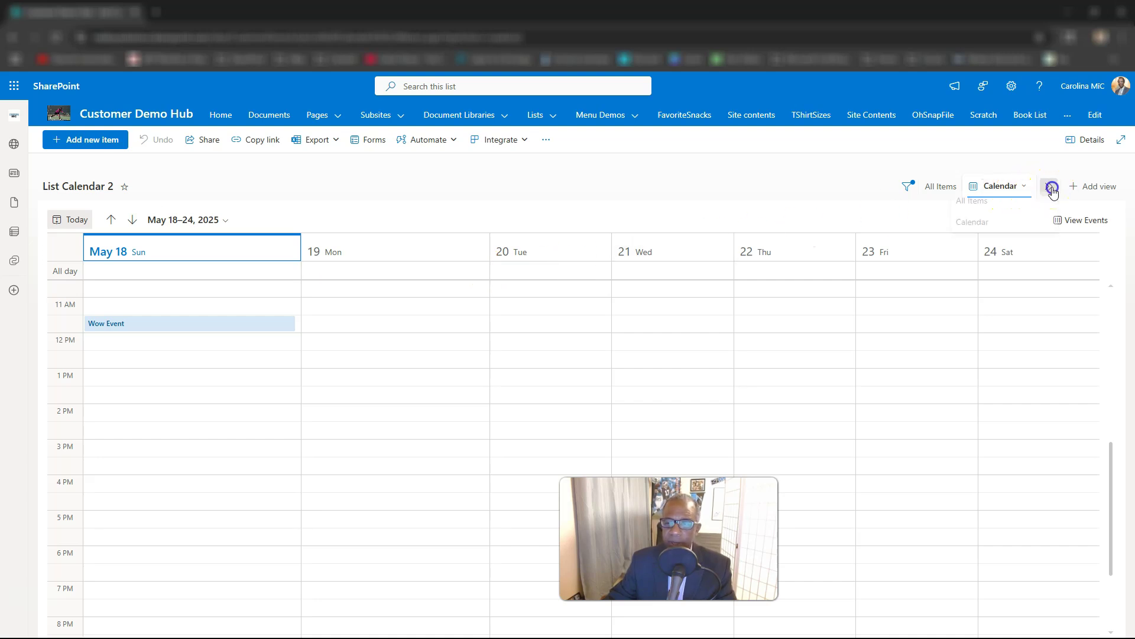
{"action": "left_click", "coordinate": [970, 207]}
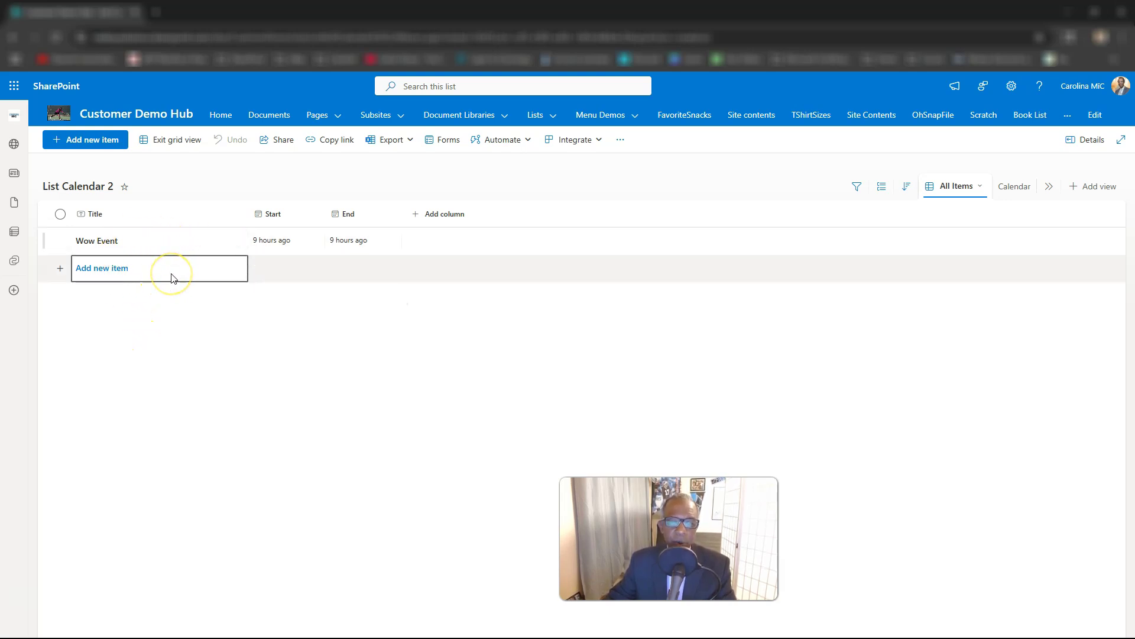
{"action": "left_click", "coordinate": [249, 230]}
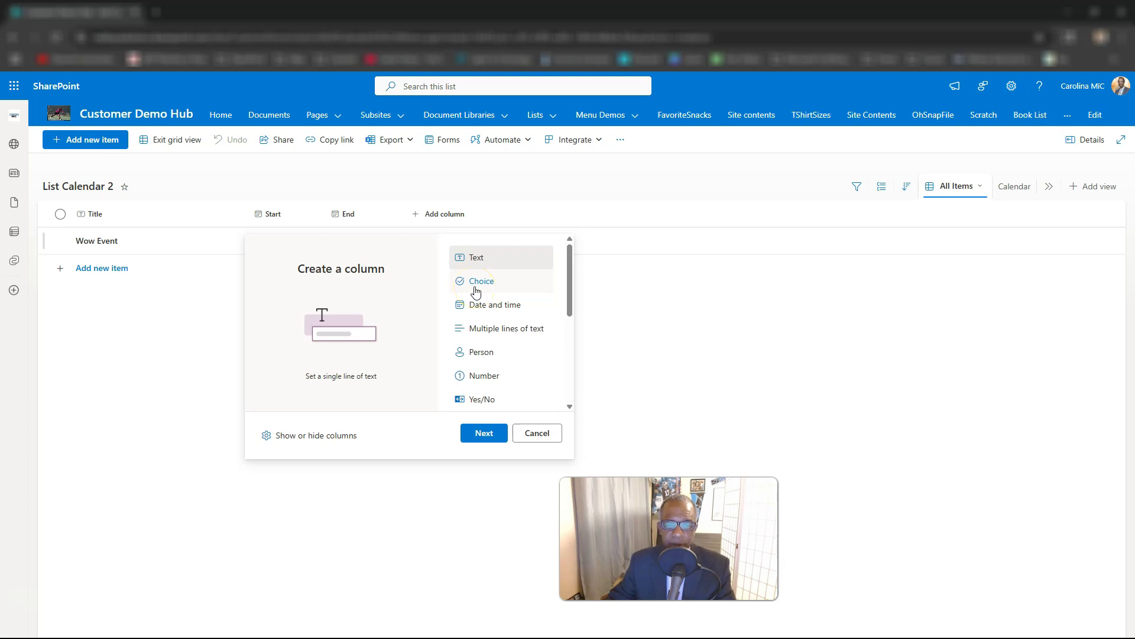
{"action": "left_click", "coordinate": [537, 434]}
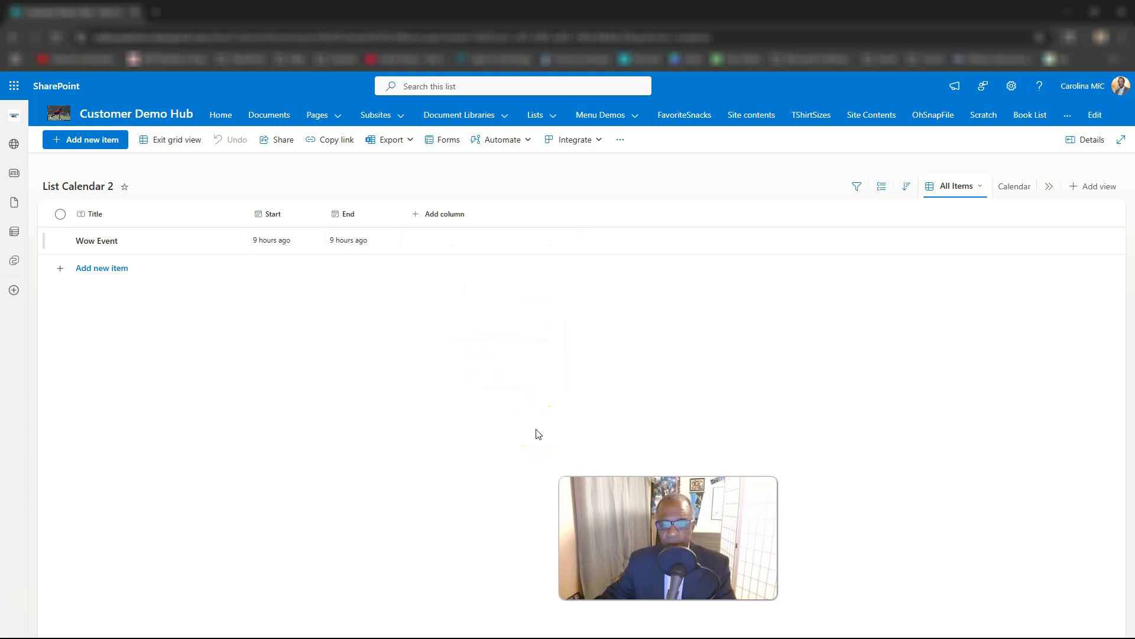